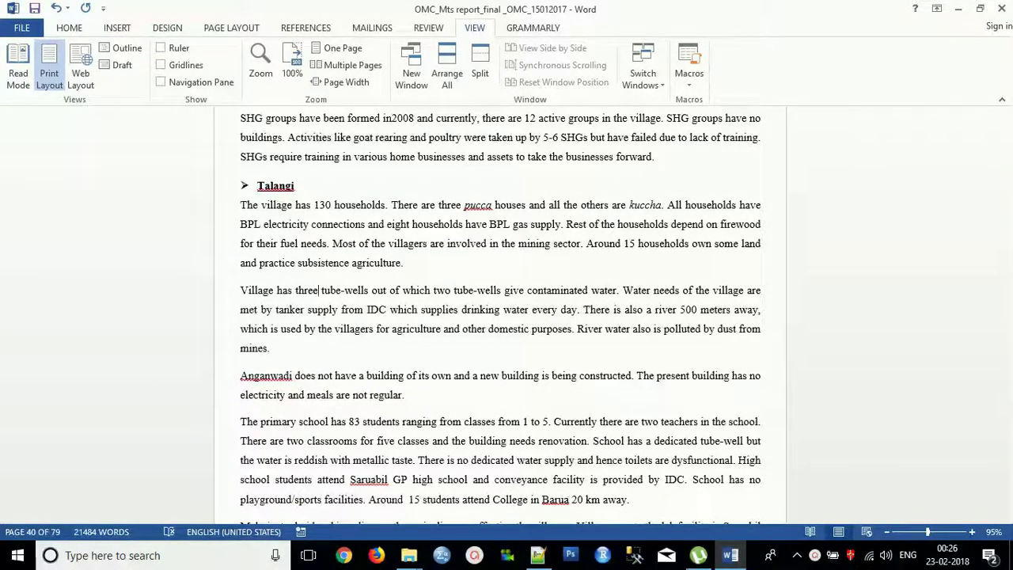
Select the Talangi 130-households paragraph and apply 1.15 line spacing to it
triple_click(307, 229)
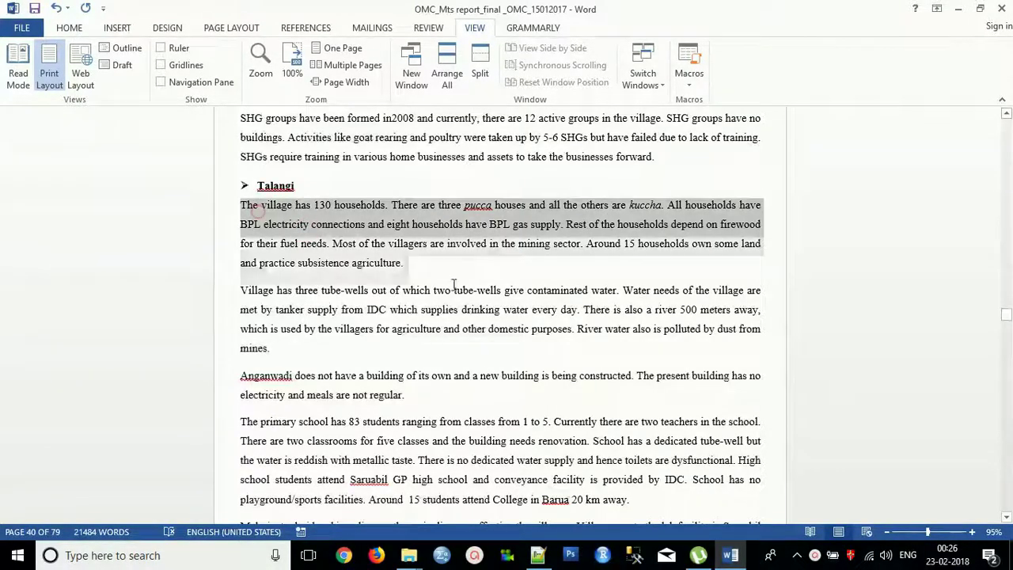
left_click(405, 262)
left_click_drag(405, 262, 244, 208)
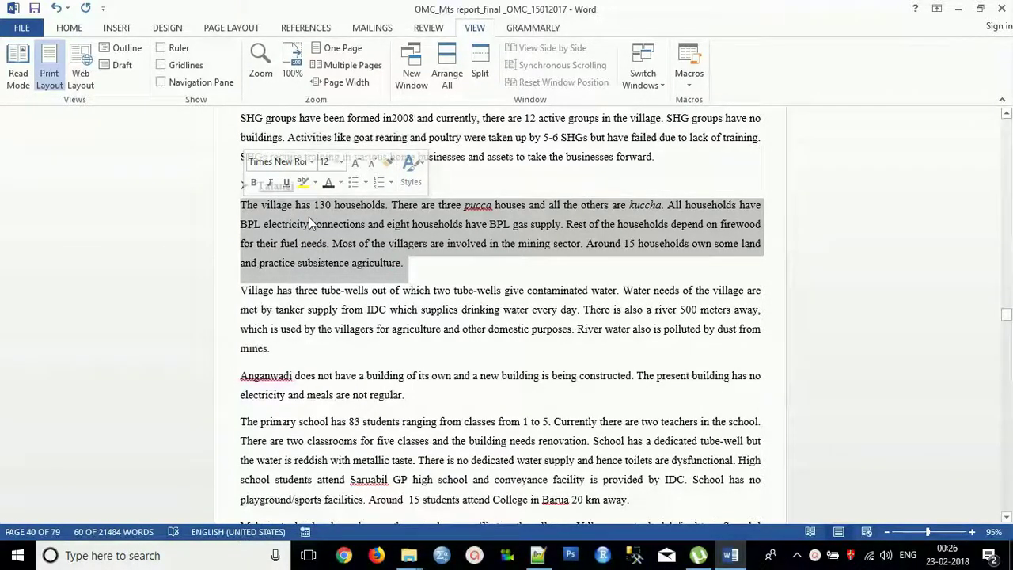
left_click(70, 29)
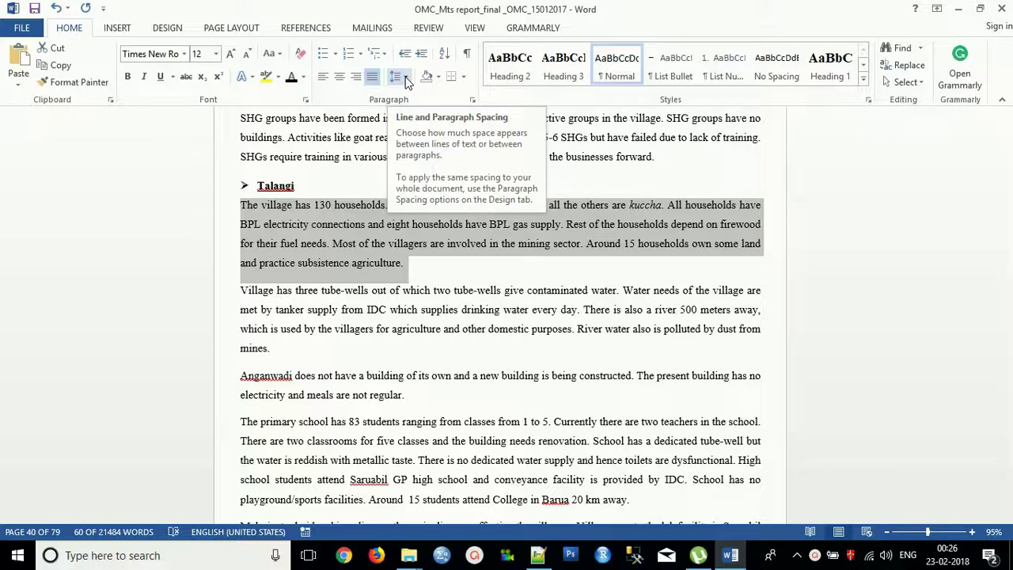
left_click(406, 79)
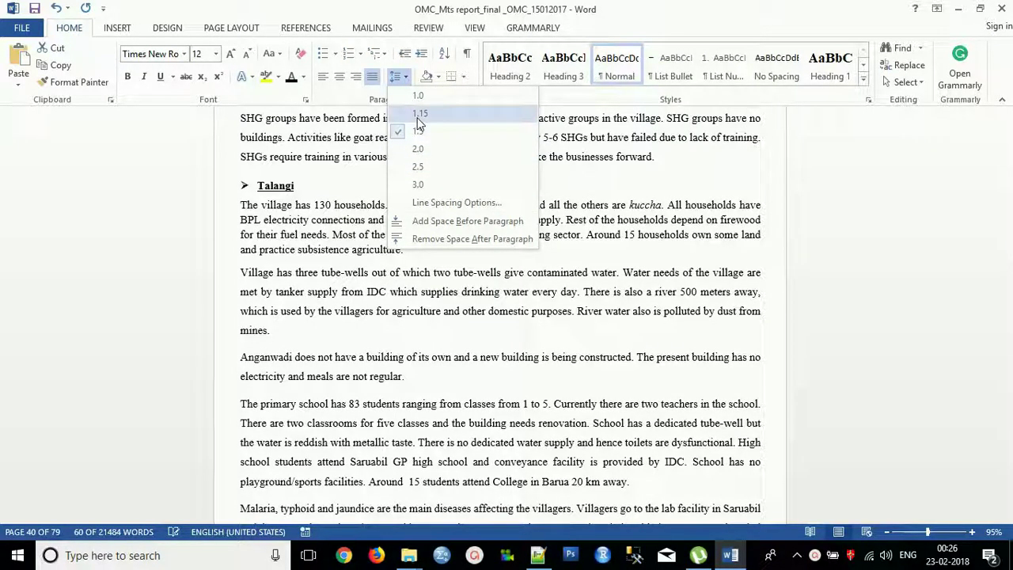
left_click(419, 114)
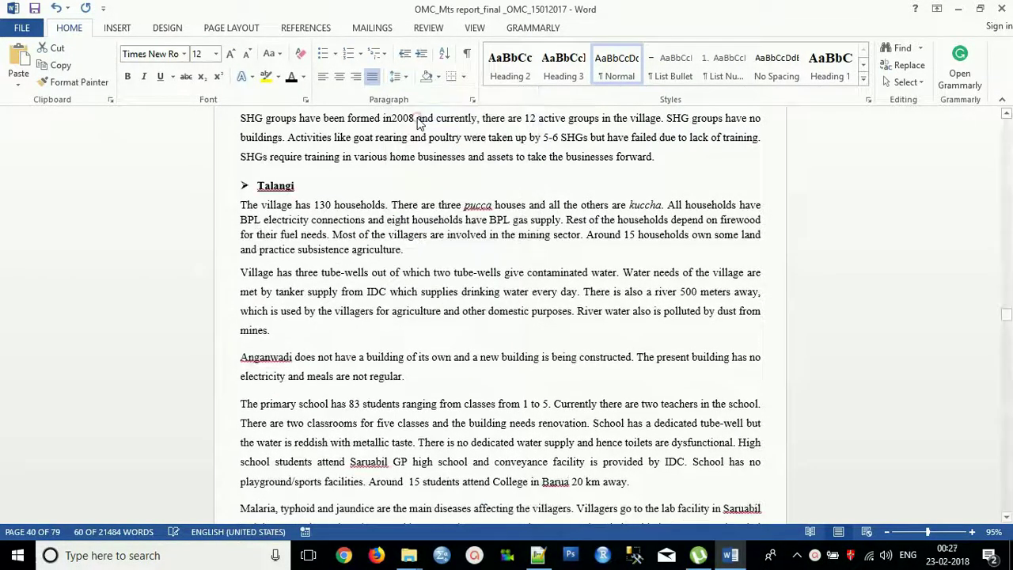
left_click(393, 248)
left_click_drag(404, 251, 242, 205)
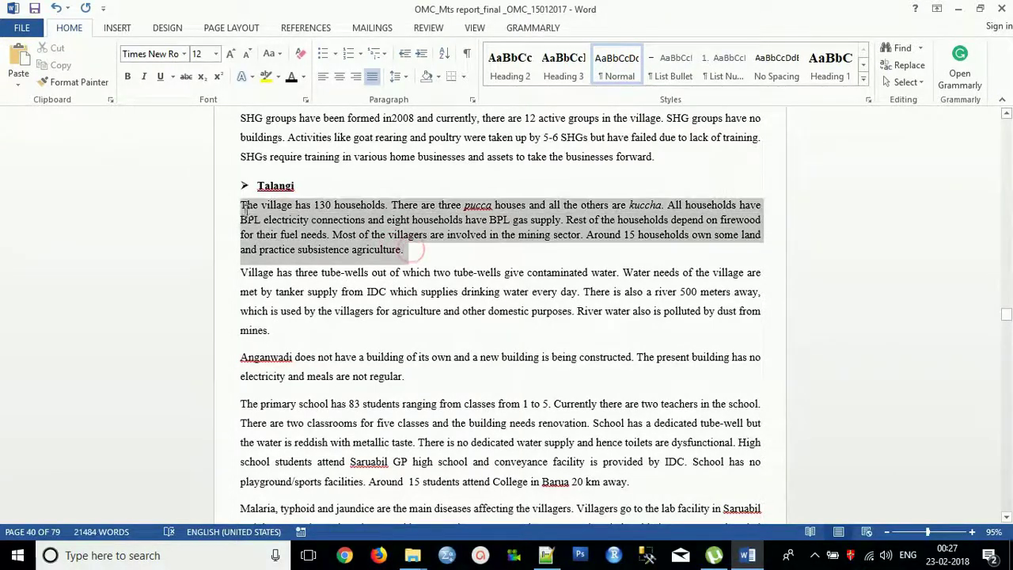
Add a blank line after 'mines.' and insert a Simple Text Box below it
left_click(306, 323)
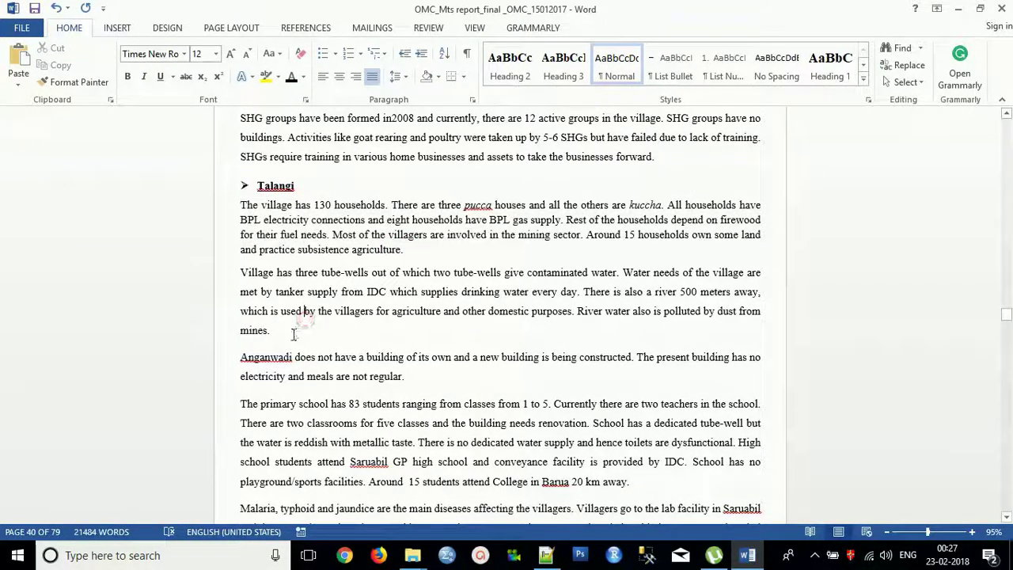
key("Return")
key("Return")
key("Return")
key("Return")
key("Return")
key("Return")
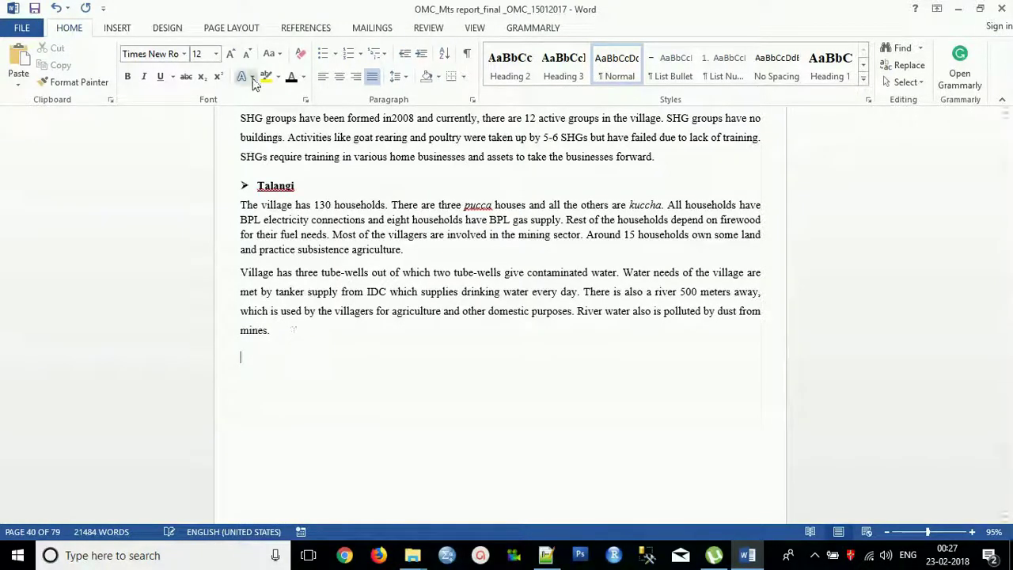
left_click(119, 29)
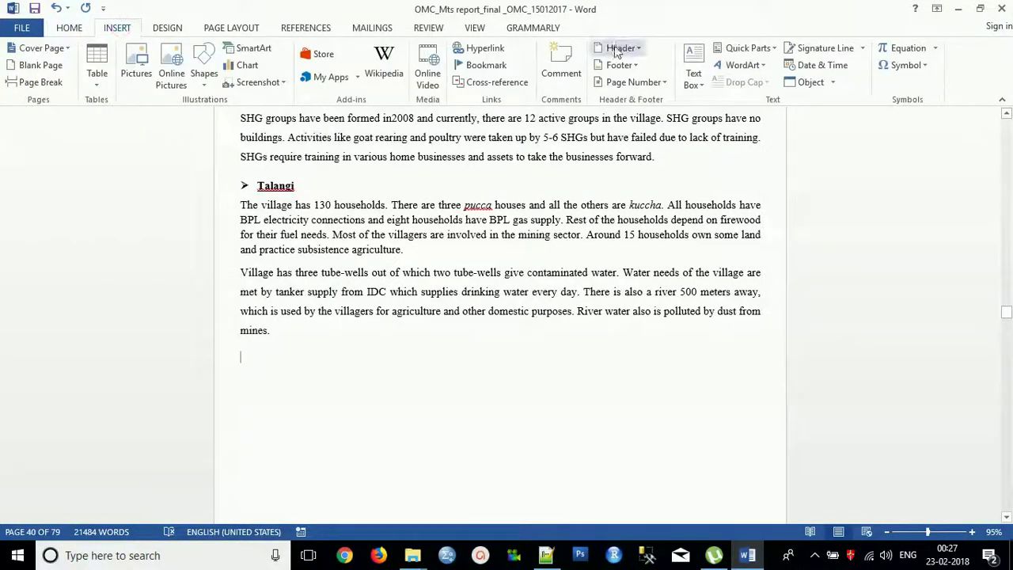
left_click(693, 64)
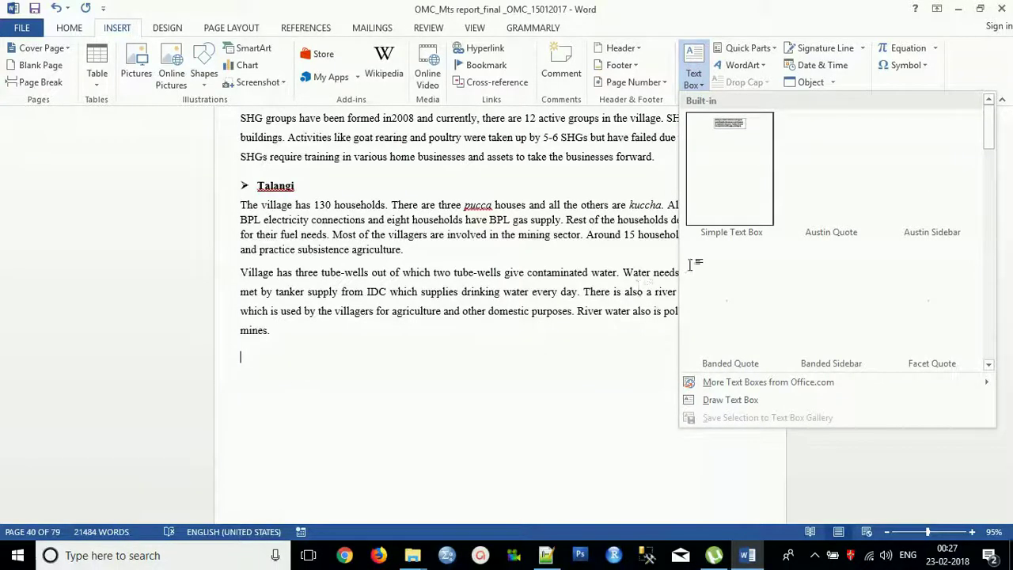
left_click(728, 173)
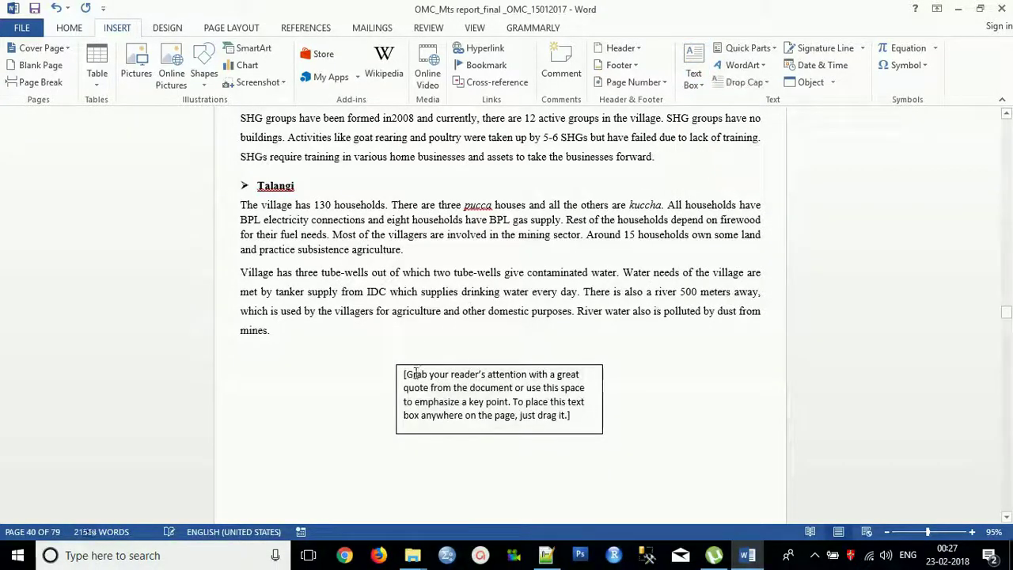
Replace the text box placeholder text with 'Abc'
left_click(410, 371)
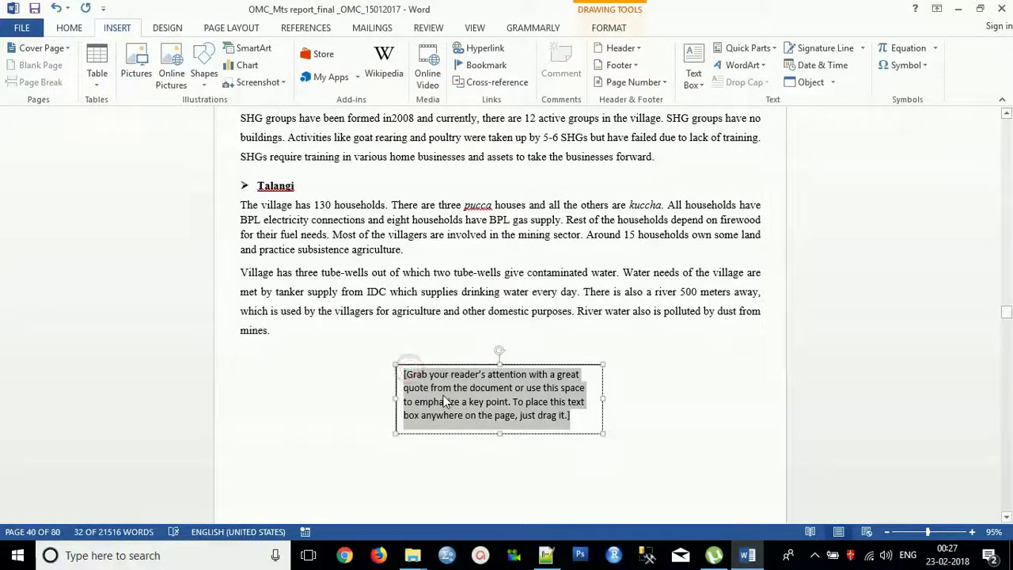
type("abc")
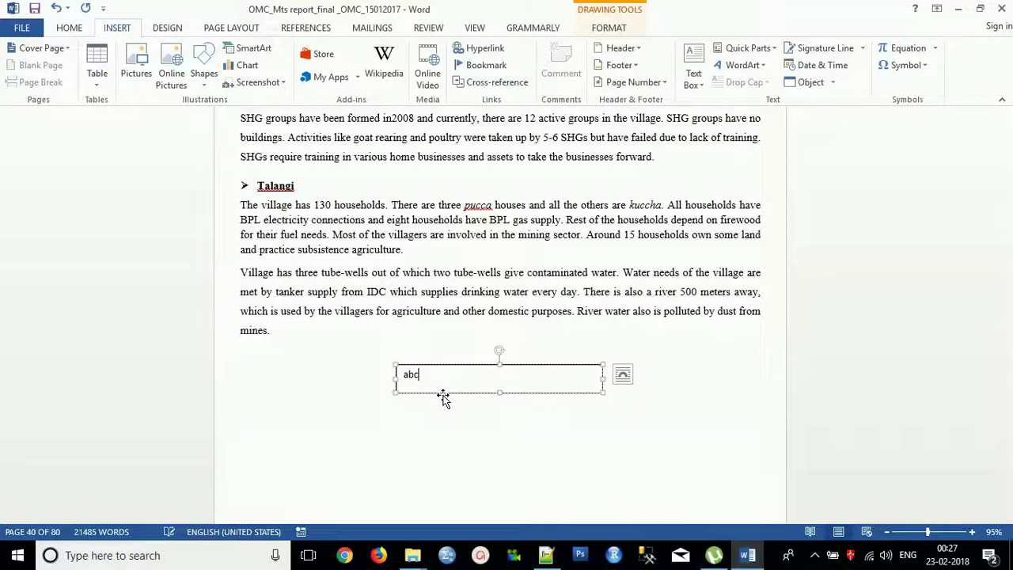
key("Return")
left_click(469, 459)
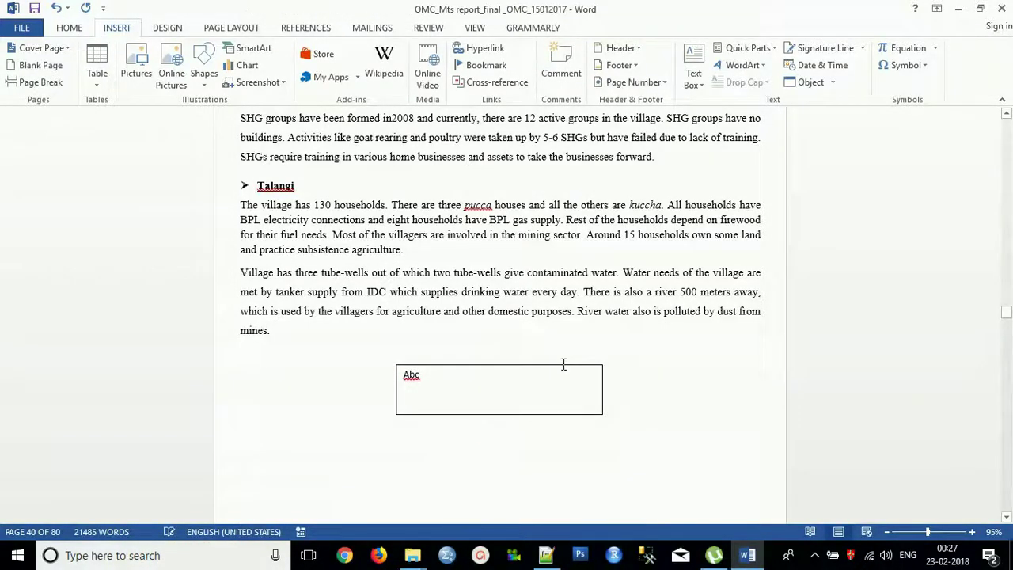
left_click(522, 369)
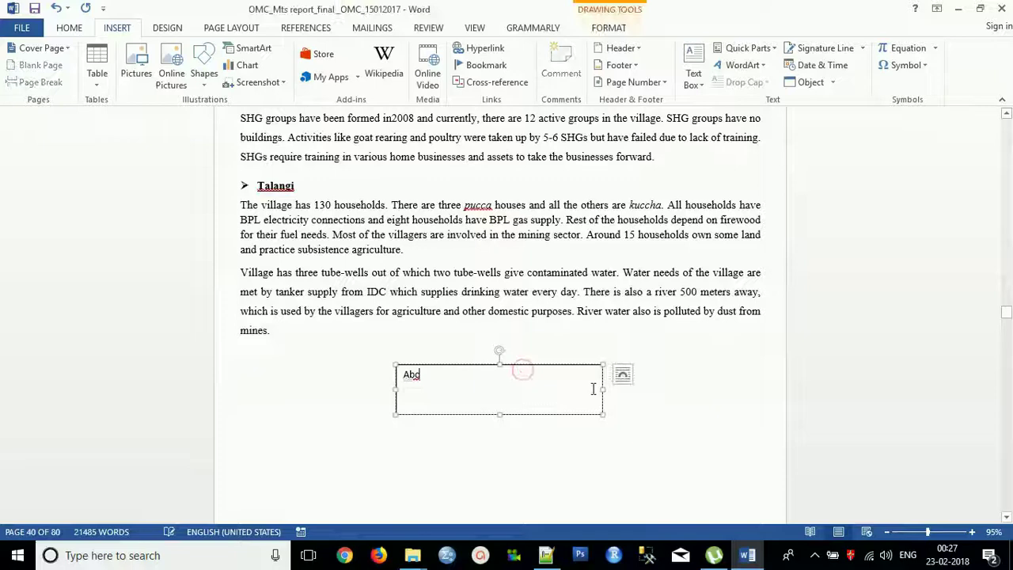
Apply the blue filled swatch from the mini toolbar's Style gallery to the Abc text box
right_click(583, 364)
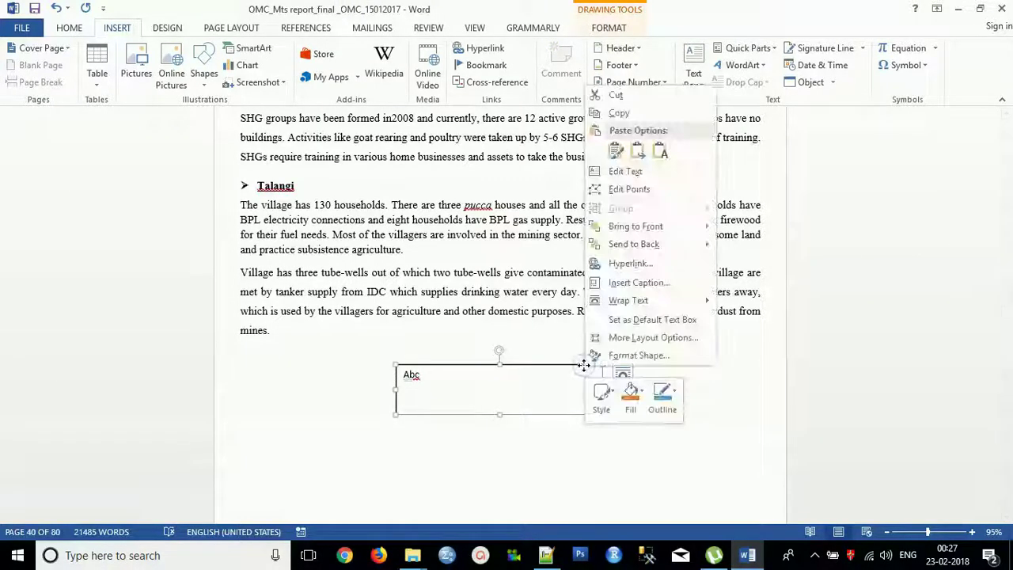
left_click(609, 404)
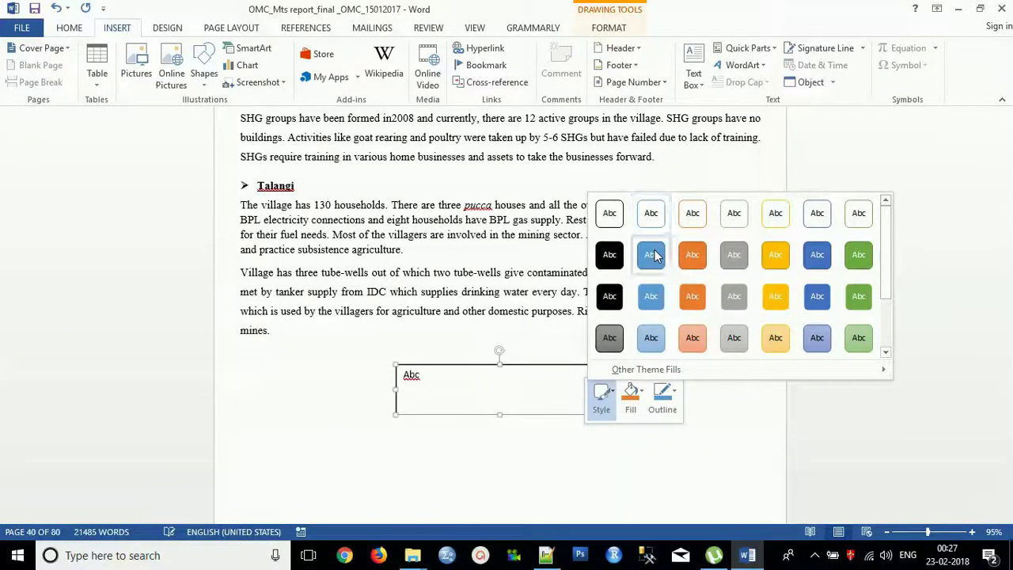
left_click(652, 254)
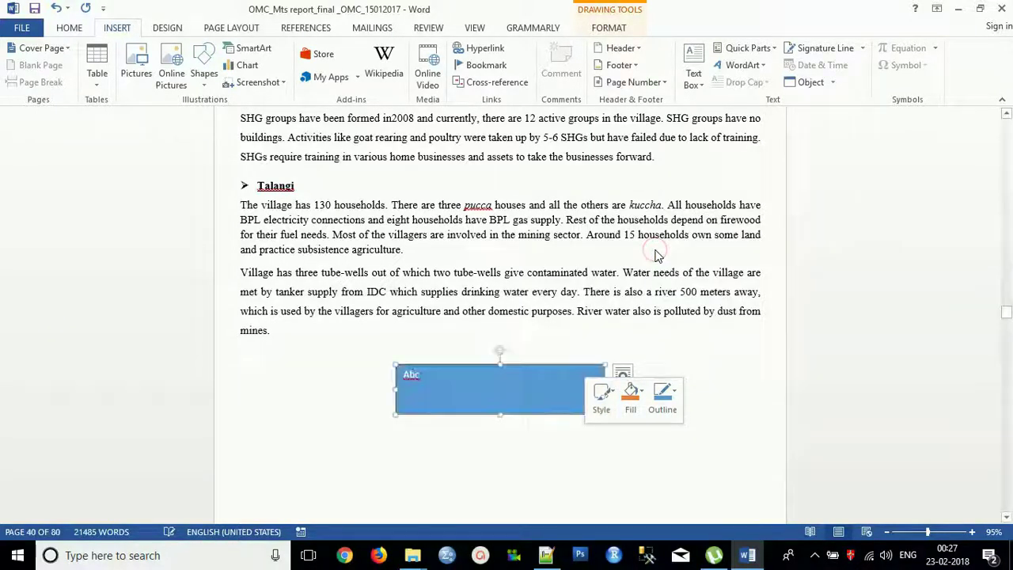
left_click(471, 486)
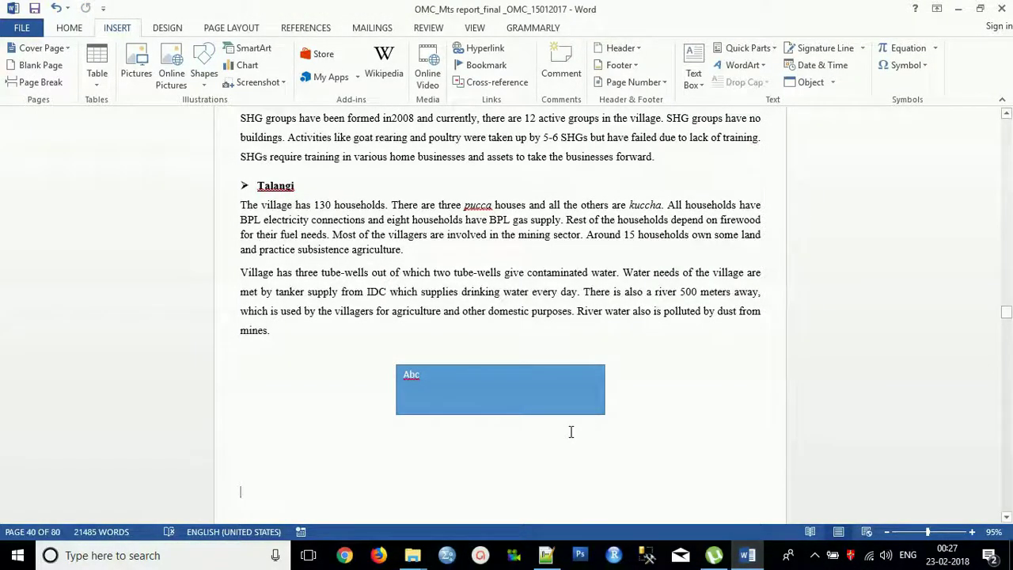